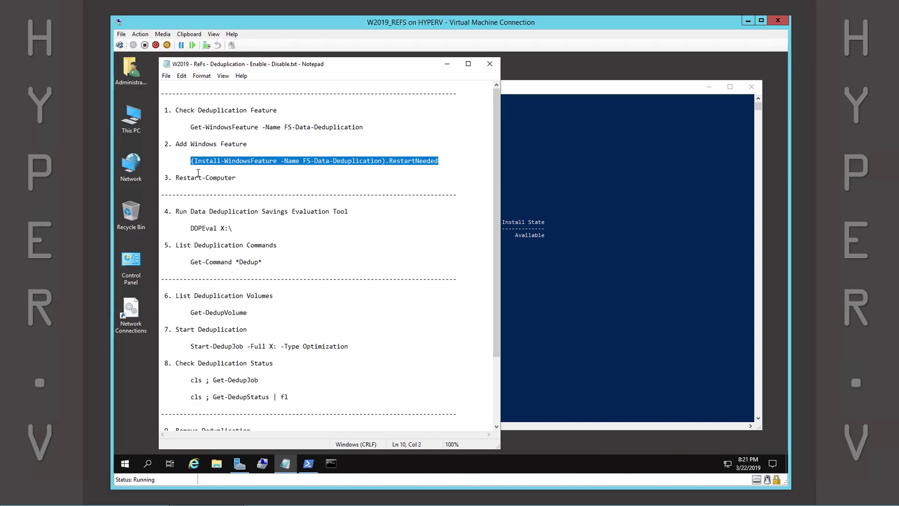
Install the deduplication feature in PowerShell by running the copied command (Install-WindowsFeature -Name FS-Data-Deduplication).RestartNeeded.
left_click(557, 117)
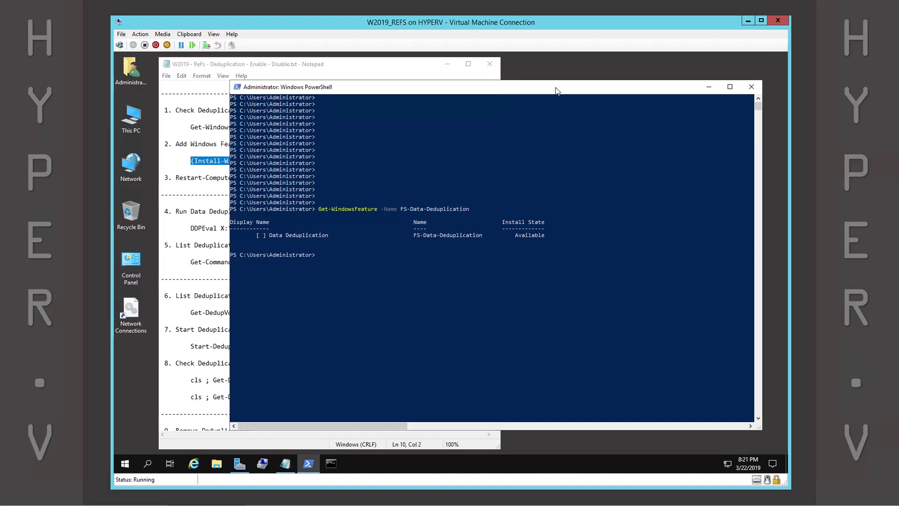
right_click(483, 295)
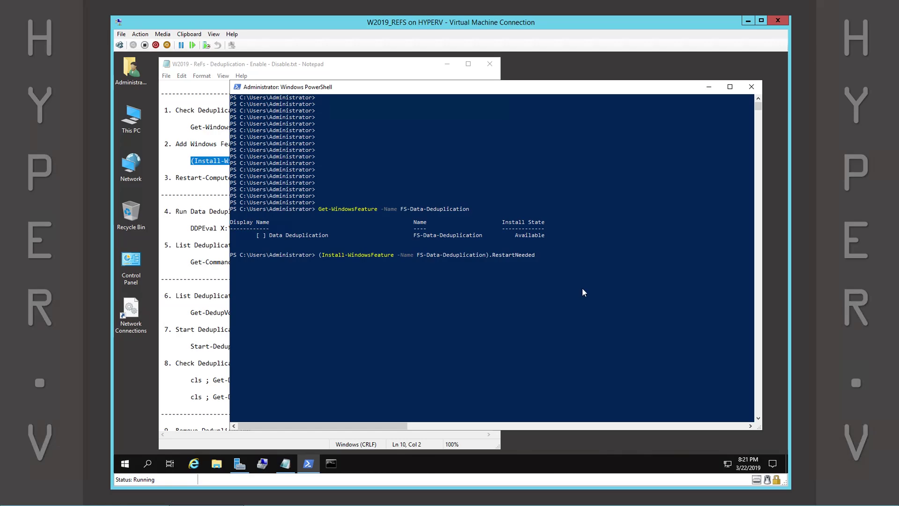
key("Return")
Recall and rerun Get-WindowsFeature -Name FS-Data-Deduplication to check the feature's install state.
left_click(380, 281)
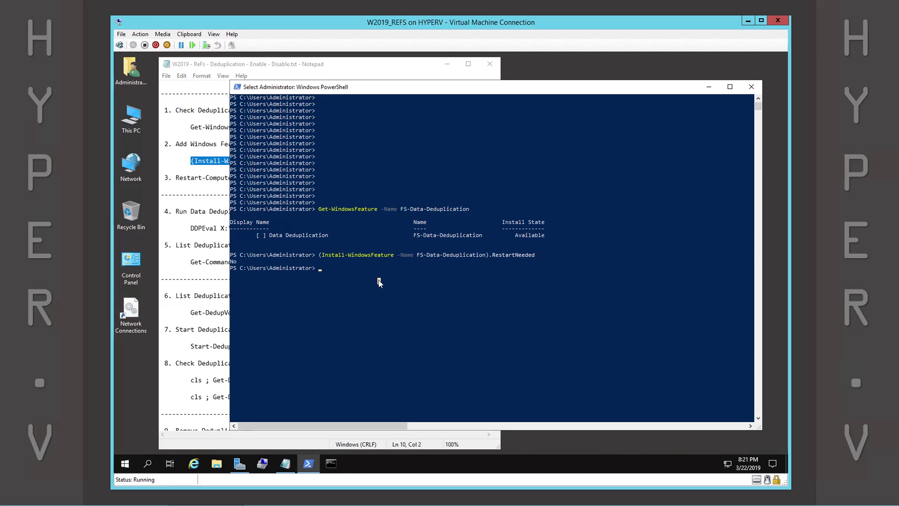
right_click(380, 282)
key("Up")
key("Up")
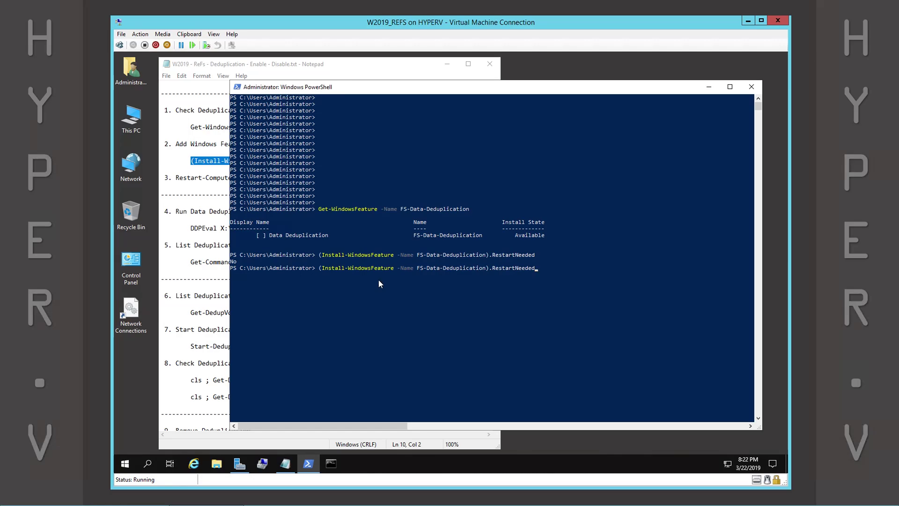
key("Return")
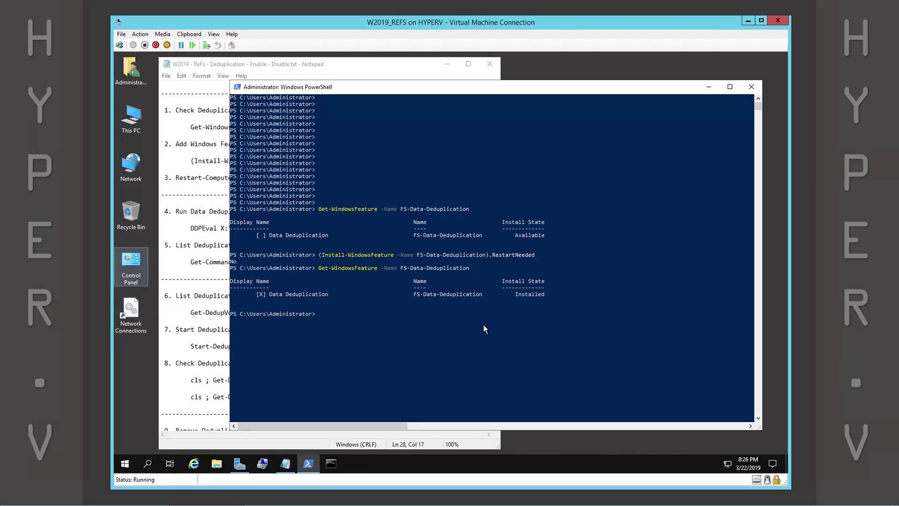
Clear the console with cls and list the deduplication commands with Get-Command *Dedup*.
left_click(484, 327)
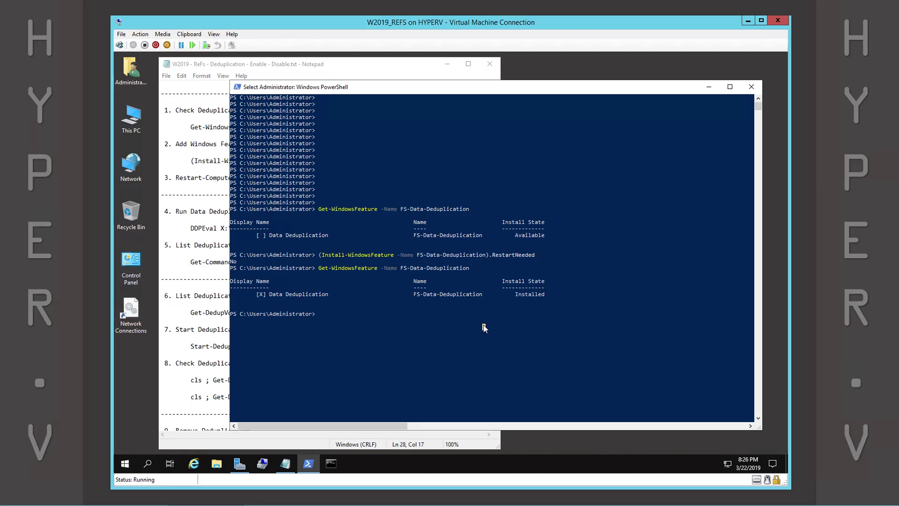
type("cl")
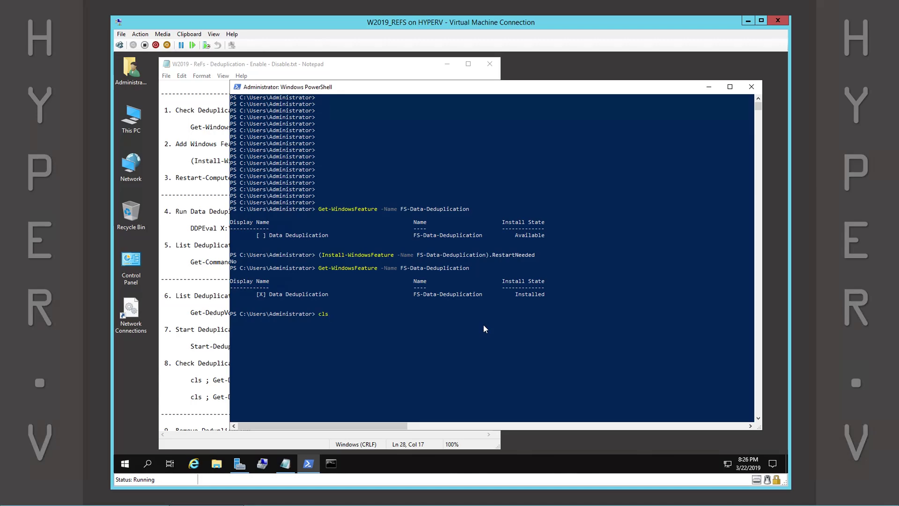
type("s")
key("Return")
key("Return")
key("Return")
key("Return")
type("Get-Command *Dedup*")
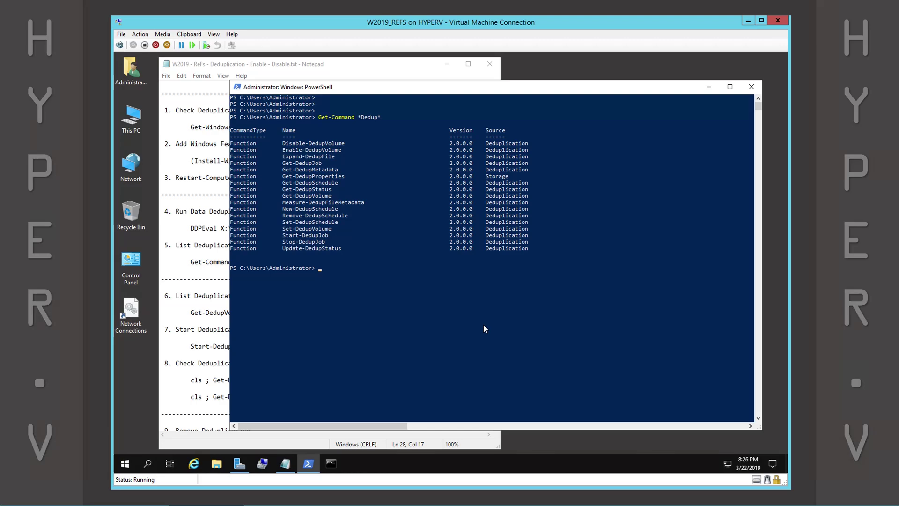
Run Get-DedupVolume to list the volumes that have deduplication enabled.
type("t-DedupVolum")
key("Return")
key("Return")
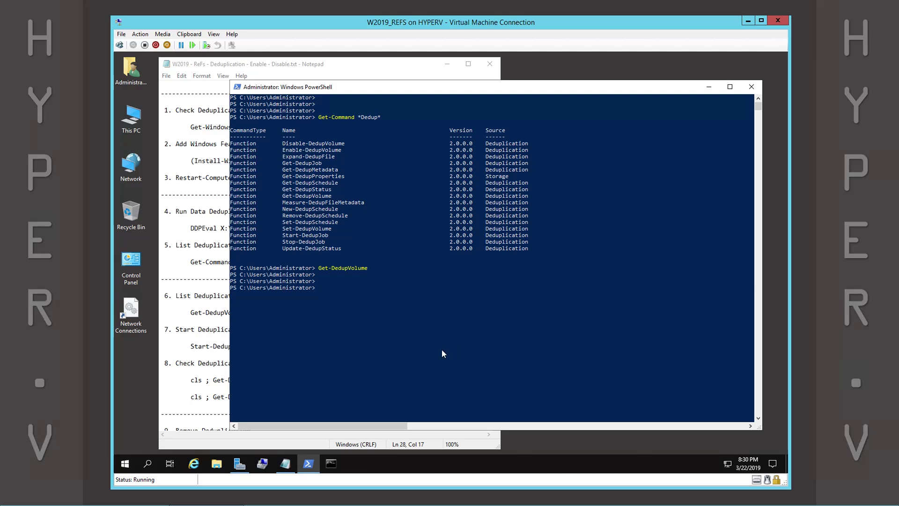
In Server Manager, set data deduplication on volume X: to General purpose file server, for files older than 0 days.
left_click(240, 465)
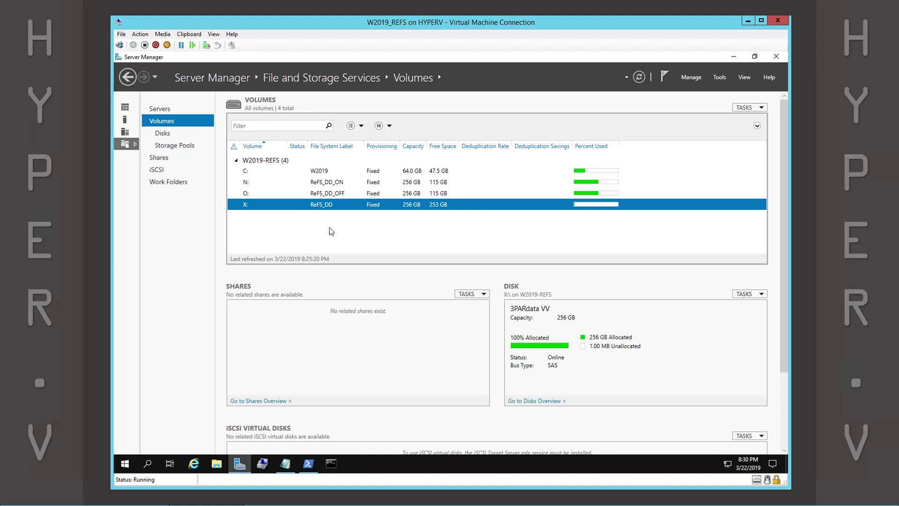
right_click(283, 207)
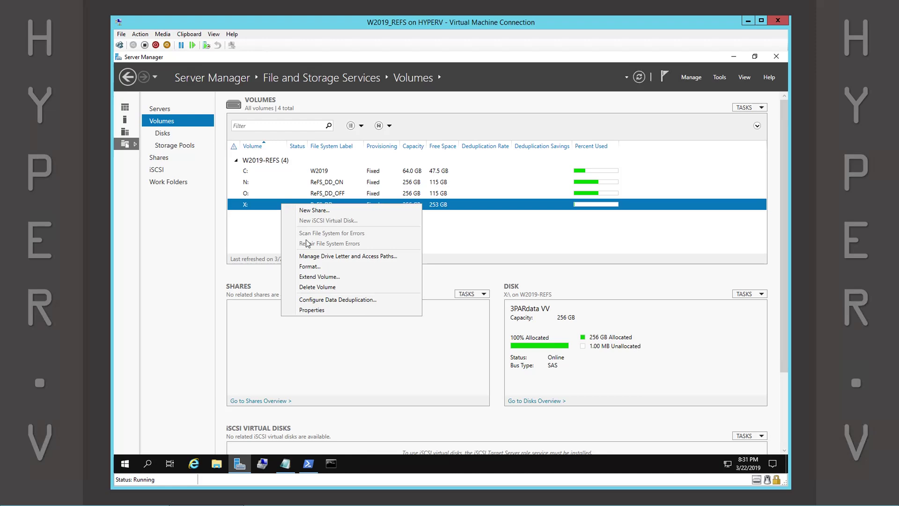
left_click(392, 300)
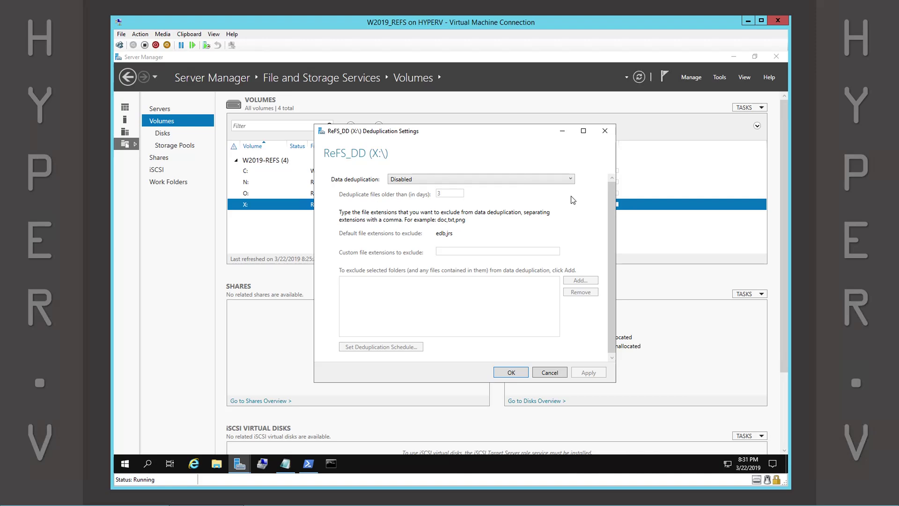
left_click(571, 180)
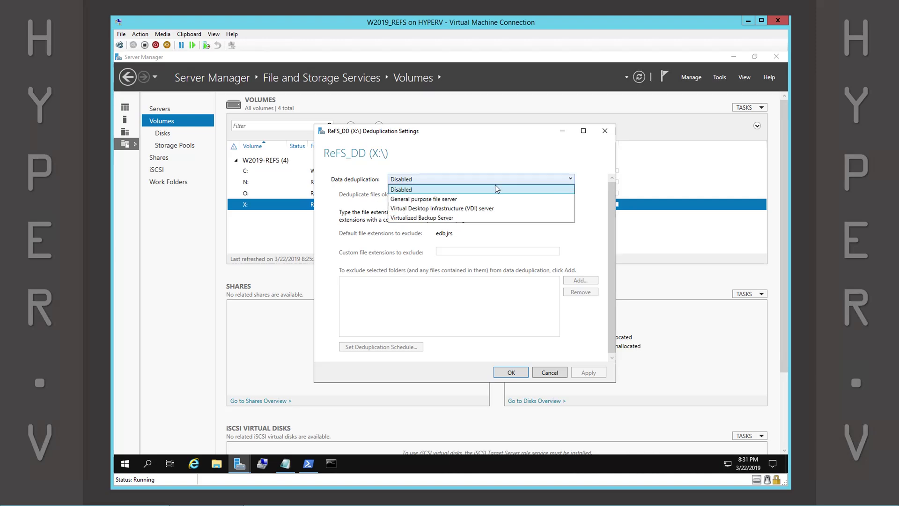
left_click(522, 199)
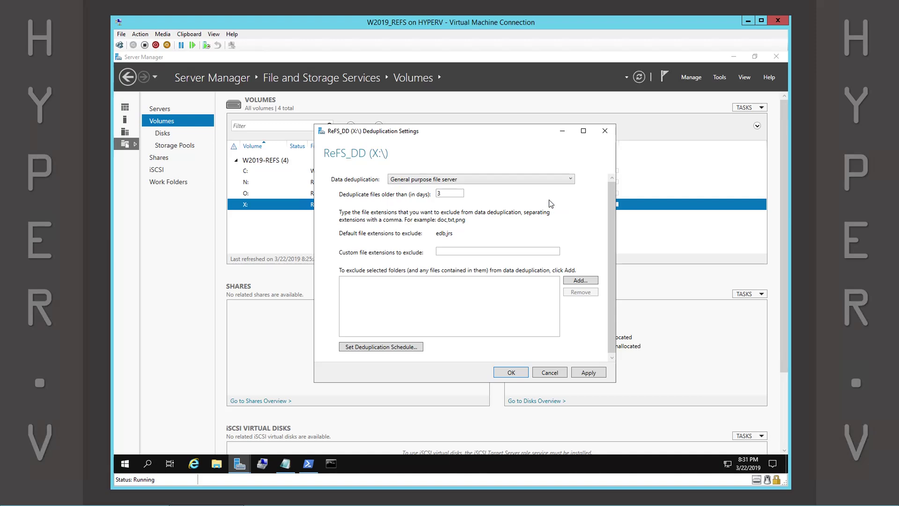
double_click(457, 195)
type("0")
View the deduplication schedule without changing it, and accept the deduplication settings for volume X:.
left_click(399, 348)
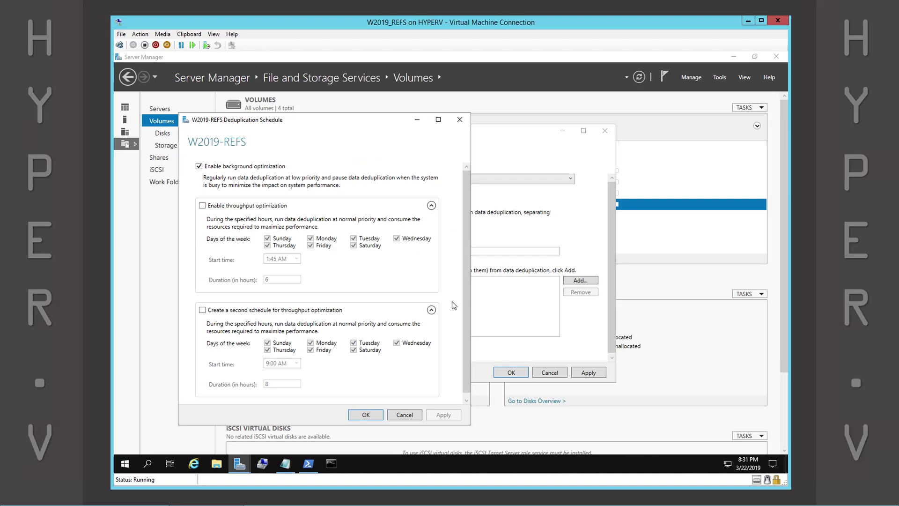
left_click(405, 413)
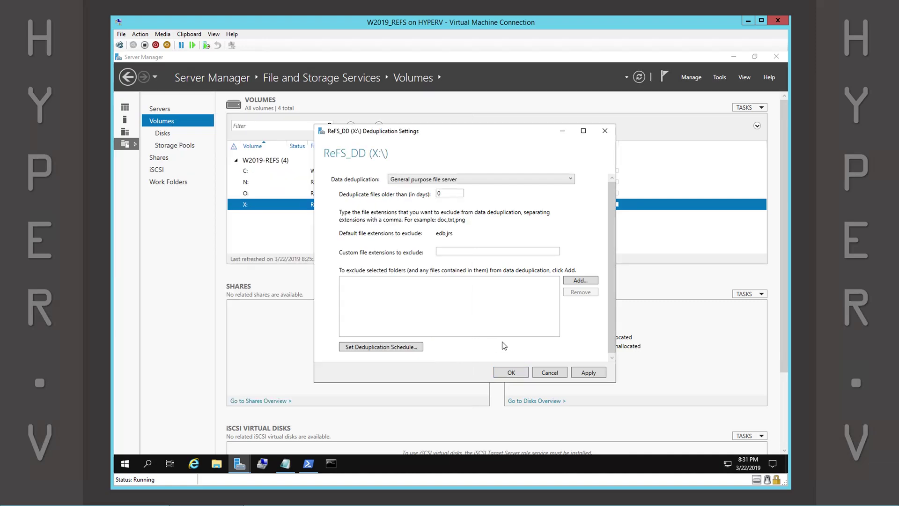
left_click(510, 372)
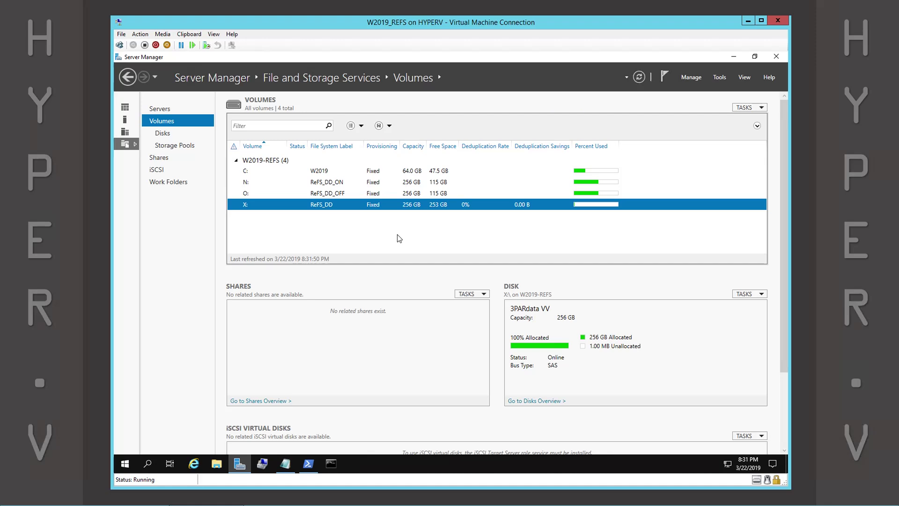
Return to PowerShell and check the volume's deduplication state with Get-DedupVolume and Get-DedupStatus.
left_click(734, 56)
left_click(471, 291)
key("Up")
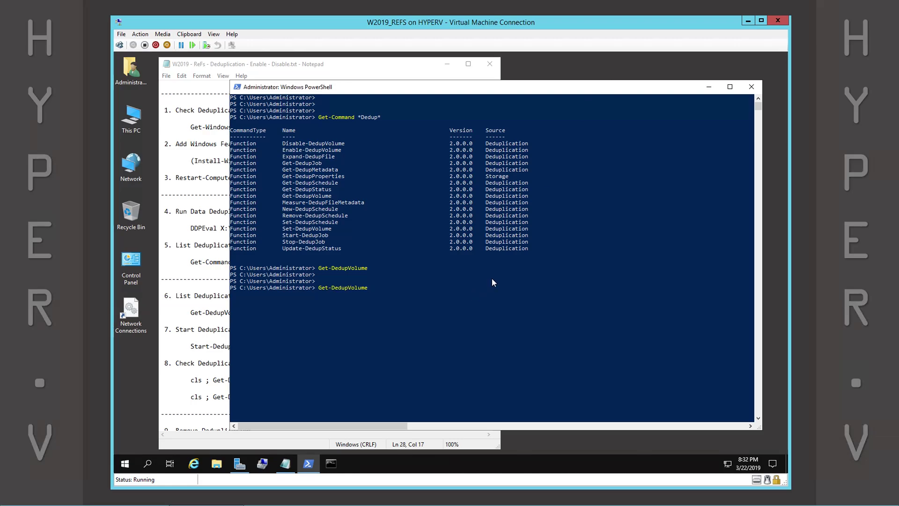
key("Return")
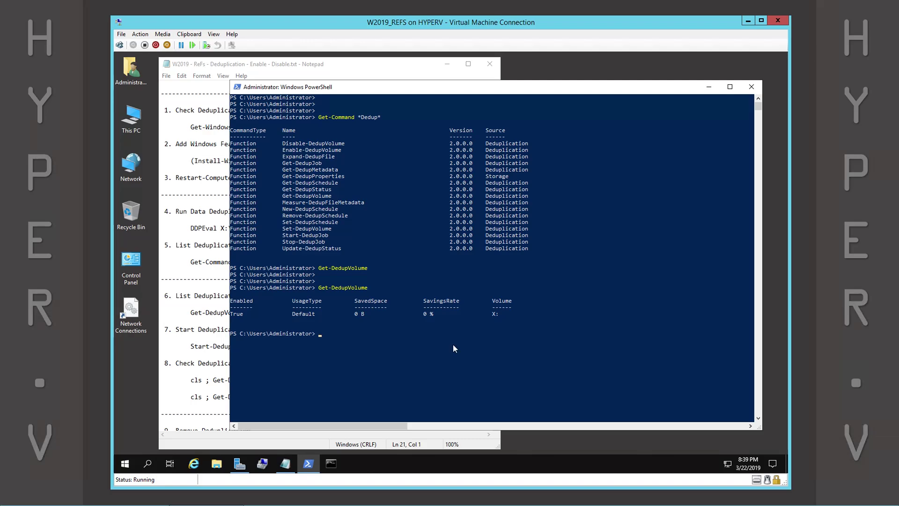
type("Get-DedupStatus")
key("Return")
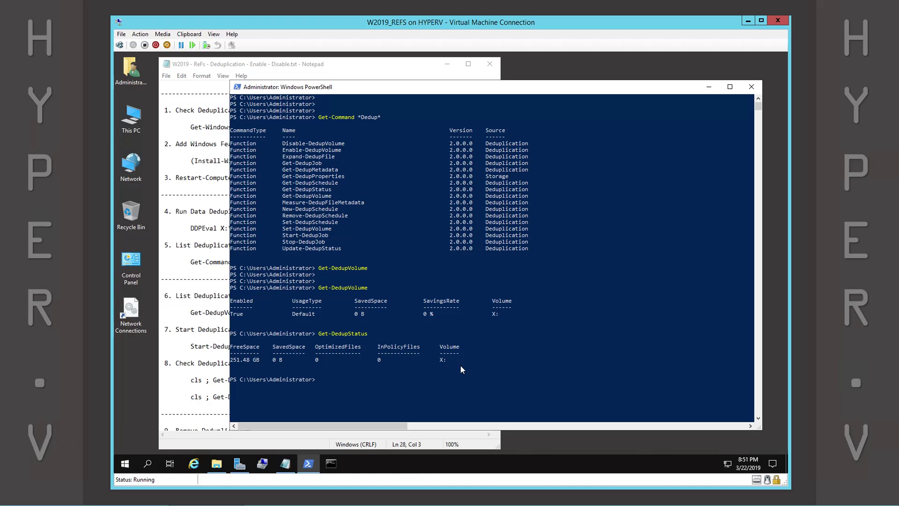
Switch to File Explorer and view the contents of the ReFS_DD (X:) drive.
left_click(225, 463)
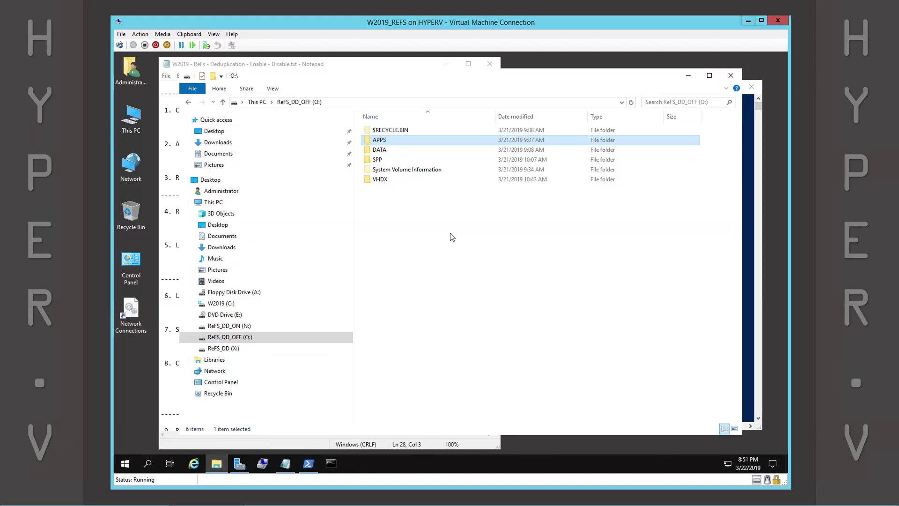
left_click(221, 350)
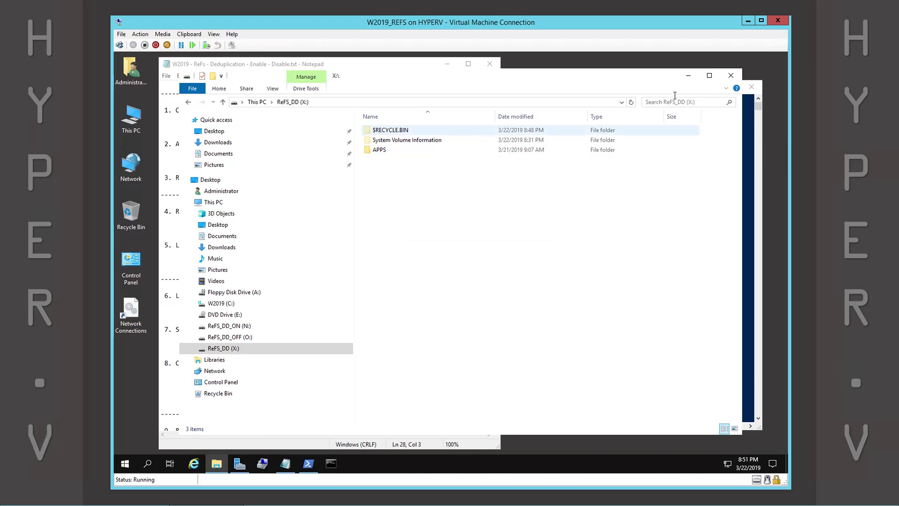
left_click(690, 75)
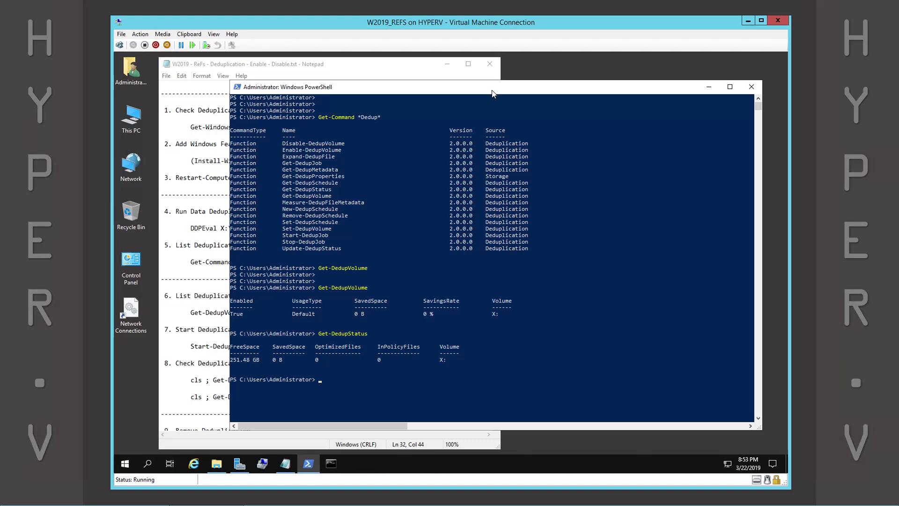
Copy Start-DedupJob -Full X: -Type Optimization from the Notepad notes and run it in a cleared PowerShell console.
left_click(342, 72)
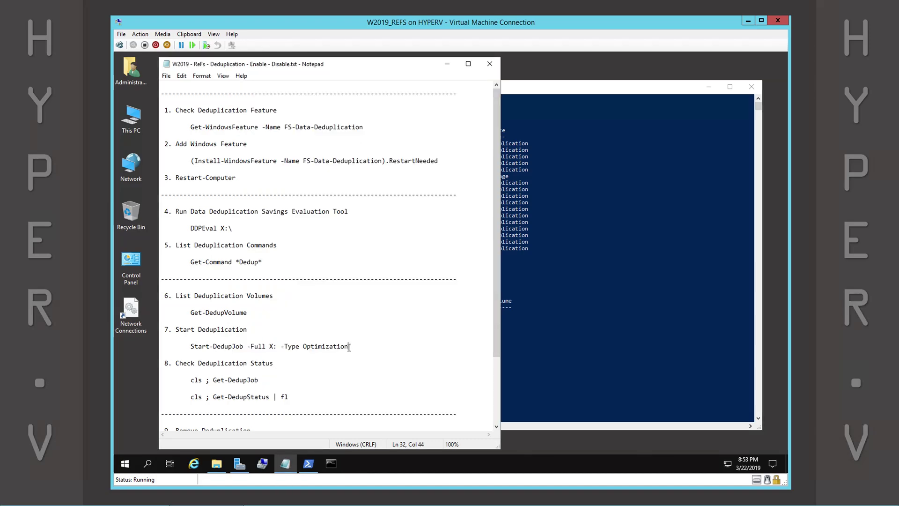
left_click_drag(349, 346, 191, 347)
key("ctrl+c")
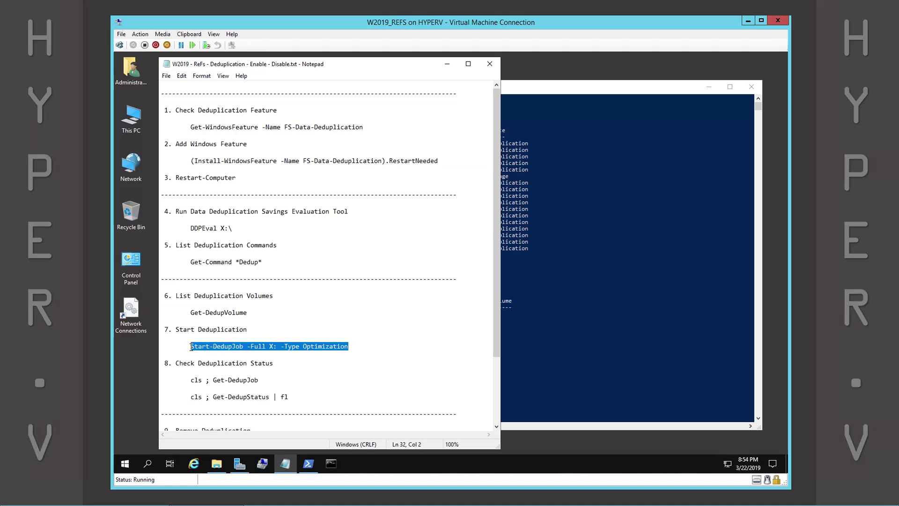
left_click(551, 289)
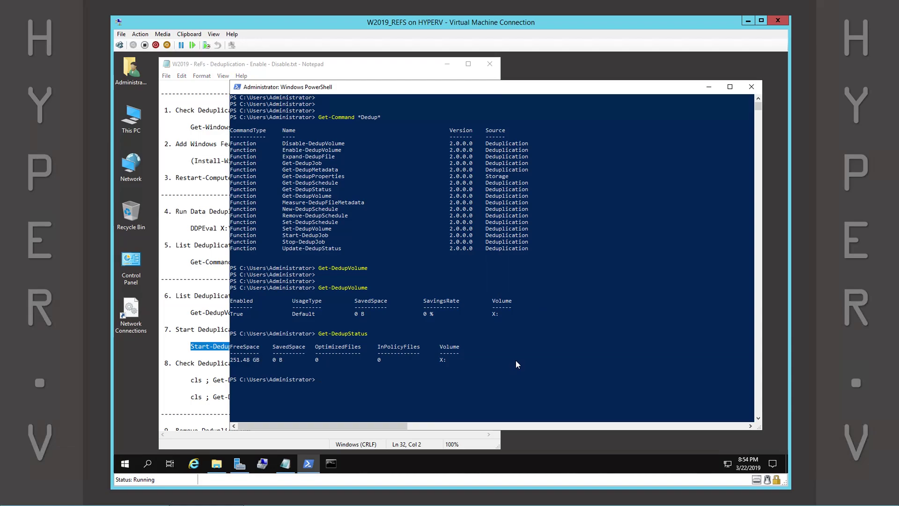
type("cls")
key("Return")
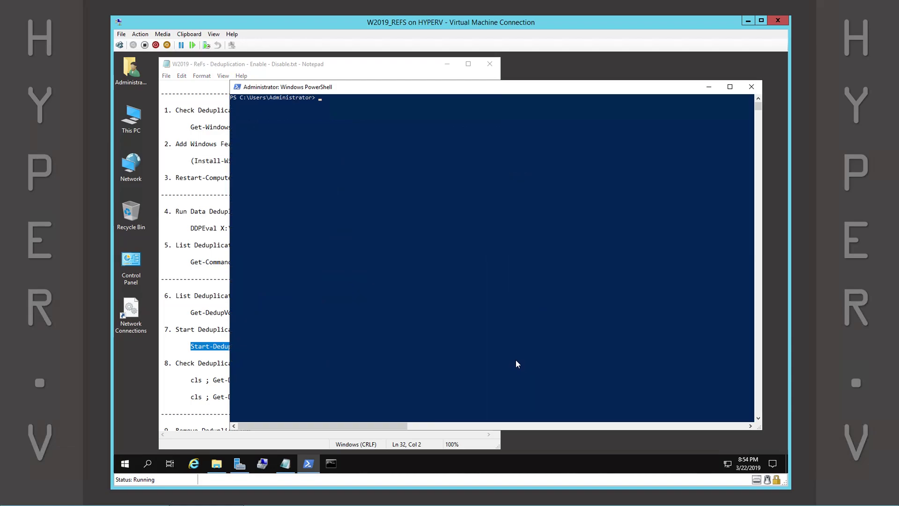
key("Return")
key("Return")
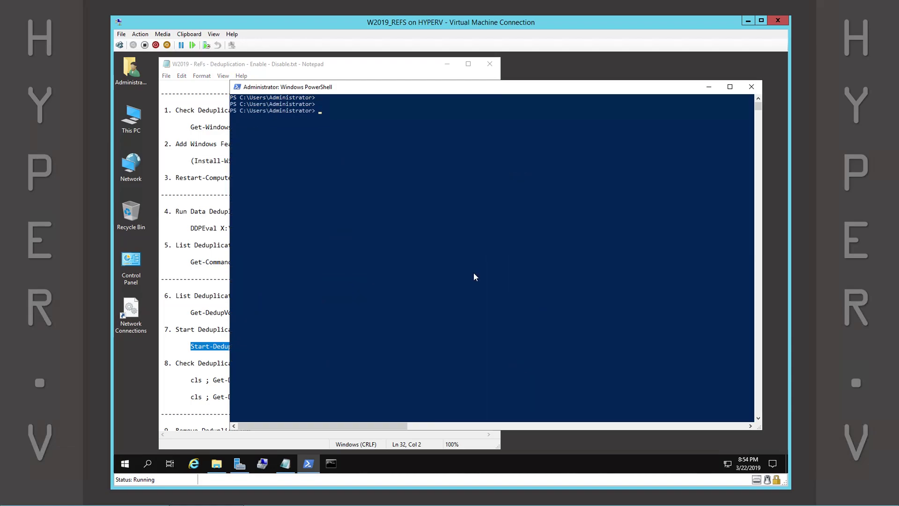
right_click(474, 277)
key("Return")
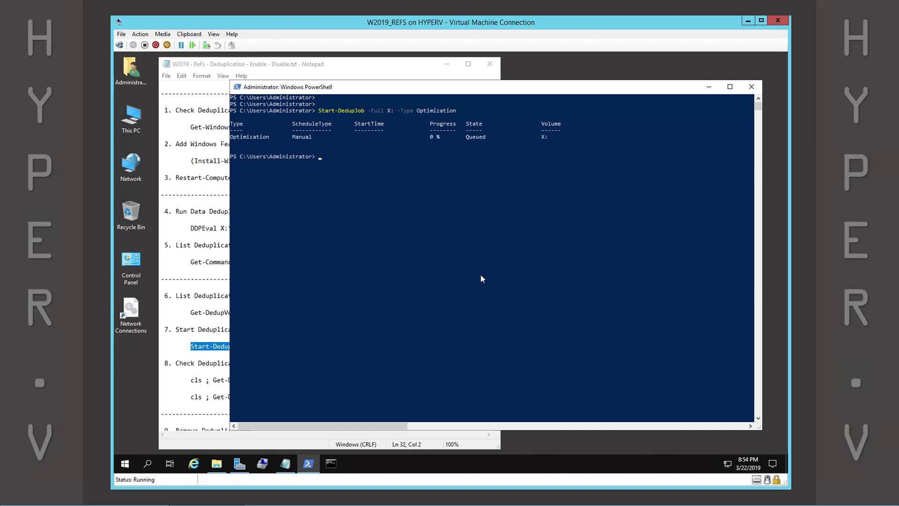
Copy the command cls ; Get-DedupStatus | fl from the Notepad notes and run it in PowerShell.
left_click(374, 69)
left_click_drag(290, 396, 190, 397)
key("ctrl+c")
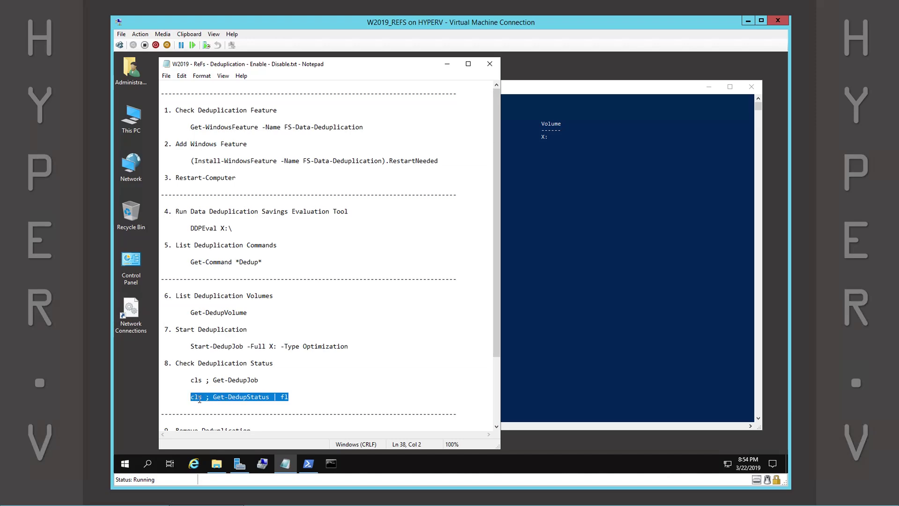
left_click(563, 109)
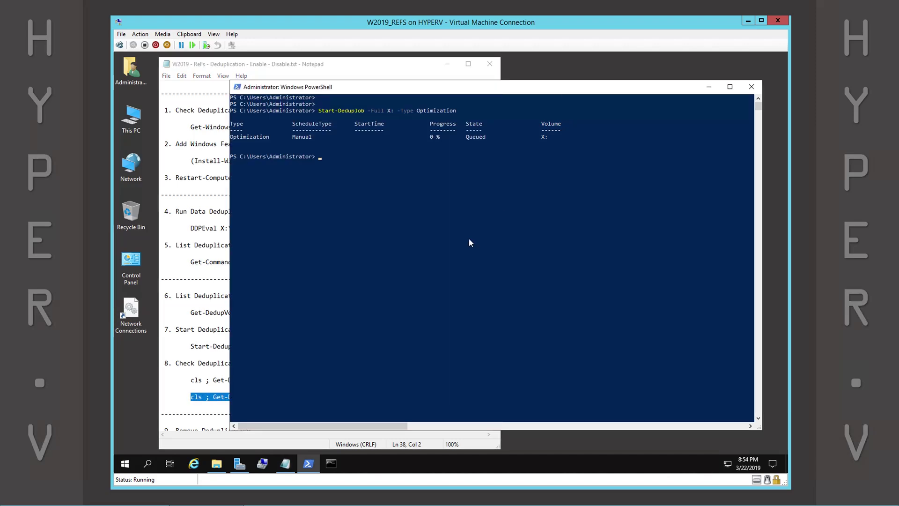
key("ctrl+v")
key("Return")
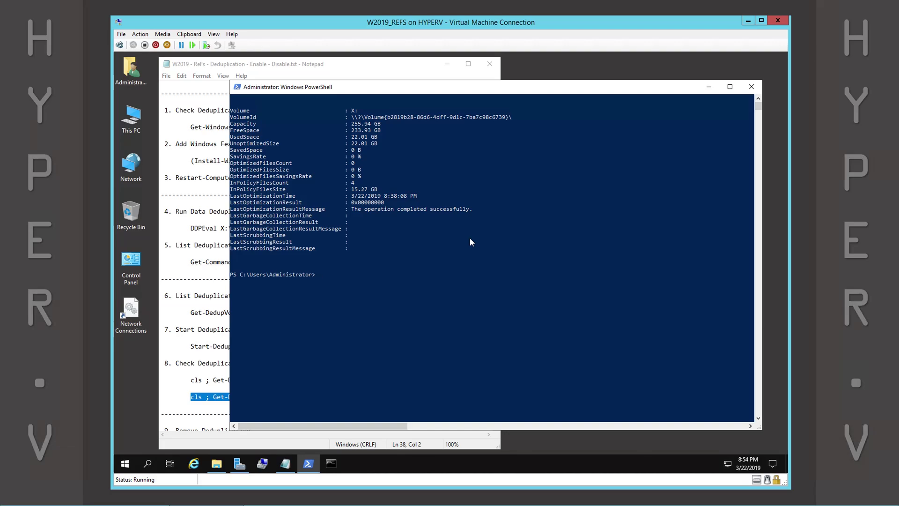
Run cls ; Get-DedupStatus | fl two more times to monitor the optimization of volume X:.
right_click(470, 242)
key("Return")
right_click(458, 253)
key("Return")
Refresh the volumes list in Server Manager to check the deduplication savings on X:, and return to PowerShell.
left_click(240, 464)
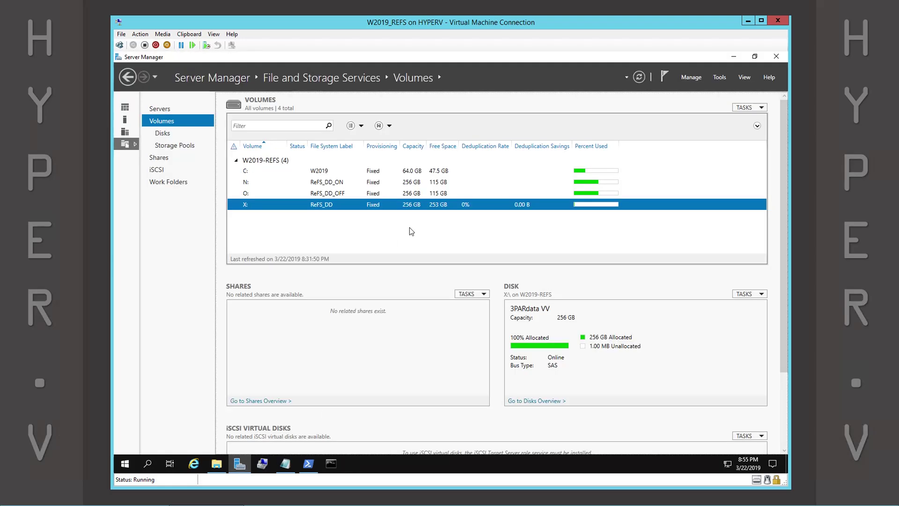
key("F5")
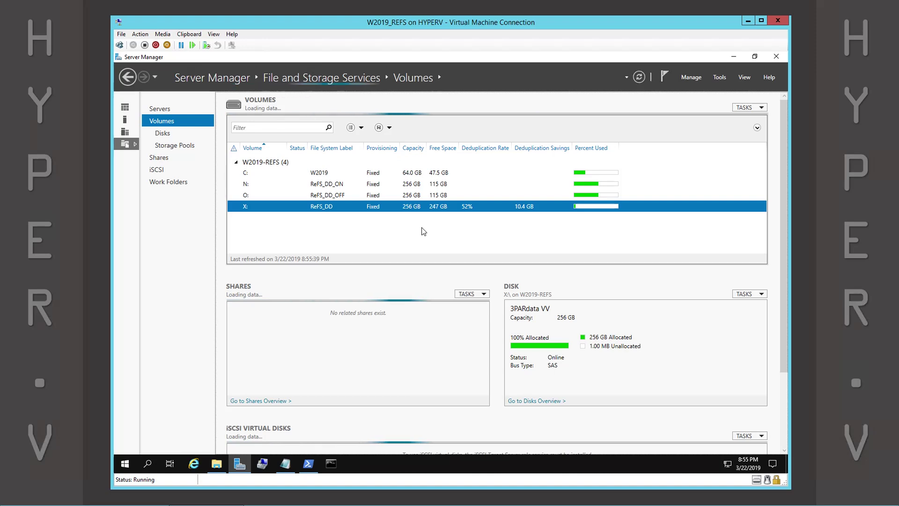
left_click(733, 58)
left_click(442, 277)
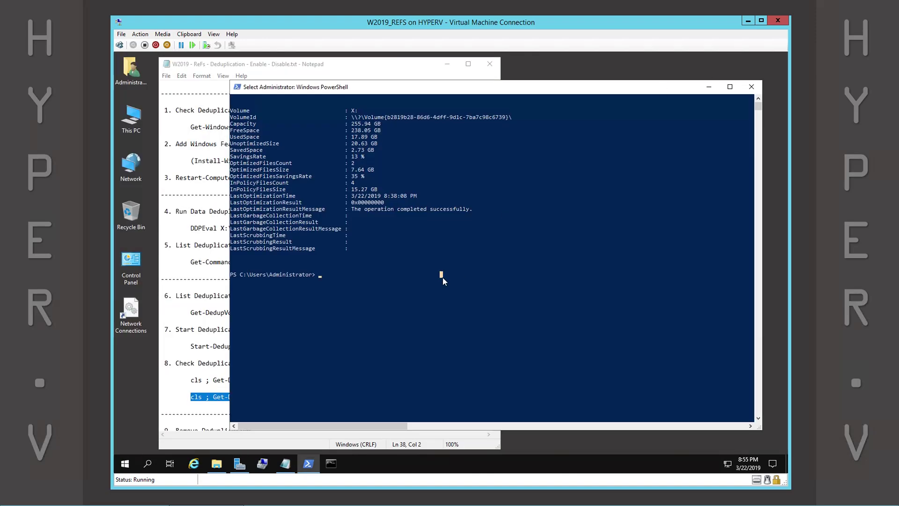
Run cls ; Get-DedupStatus | fl once more in PowerShell, and run Get-DedupVolume copied from the Notepad notes.
key("ctrl+v")
key("Return")
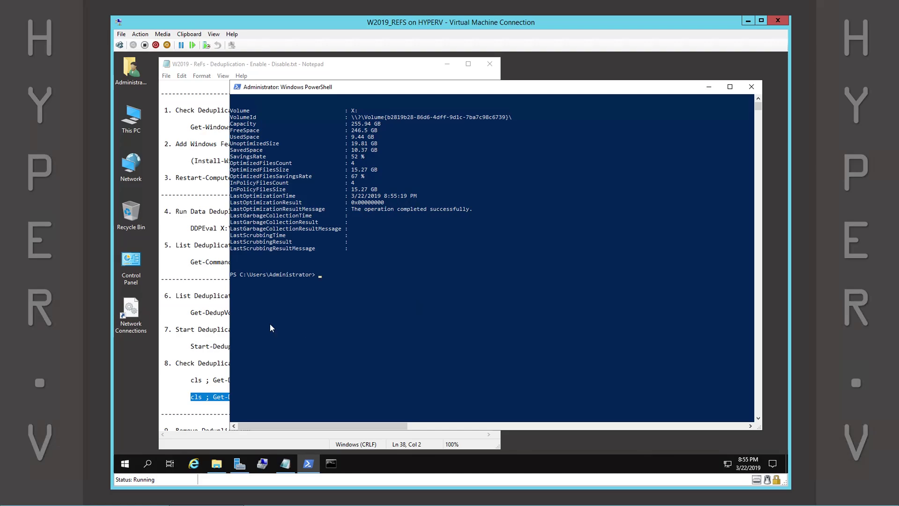
left_click(207, 328)
left_click_drag(248, 313, 190, 313)
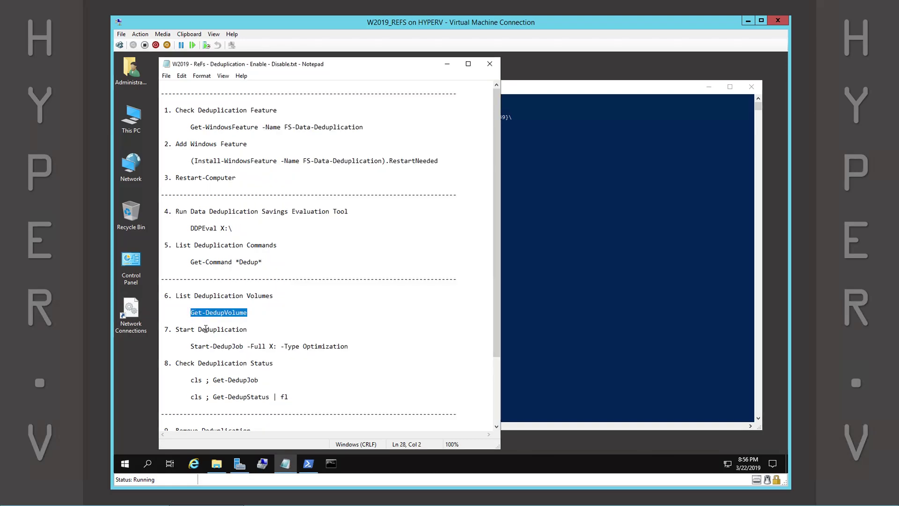
left_click(509, 159)
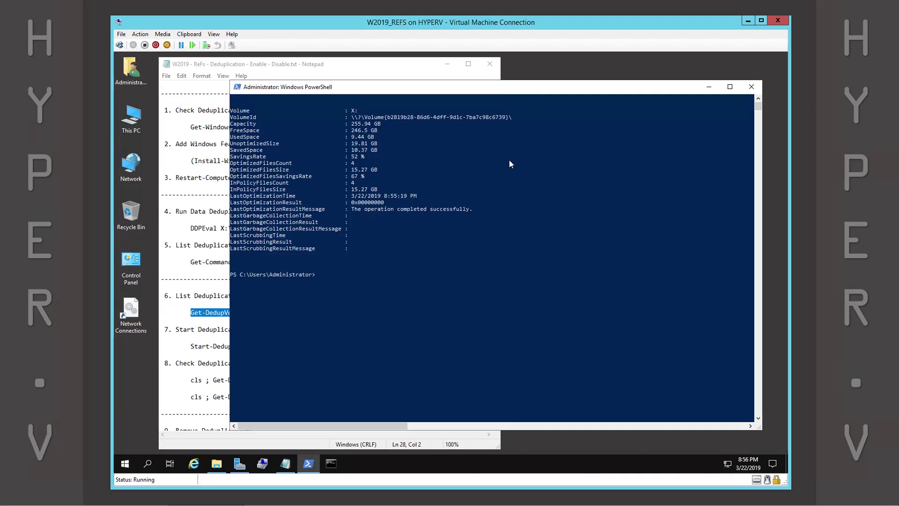
right_click(476, 261)
key("Return")
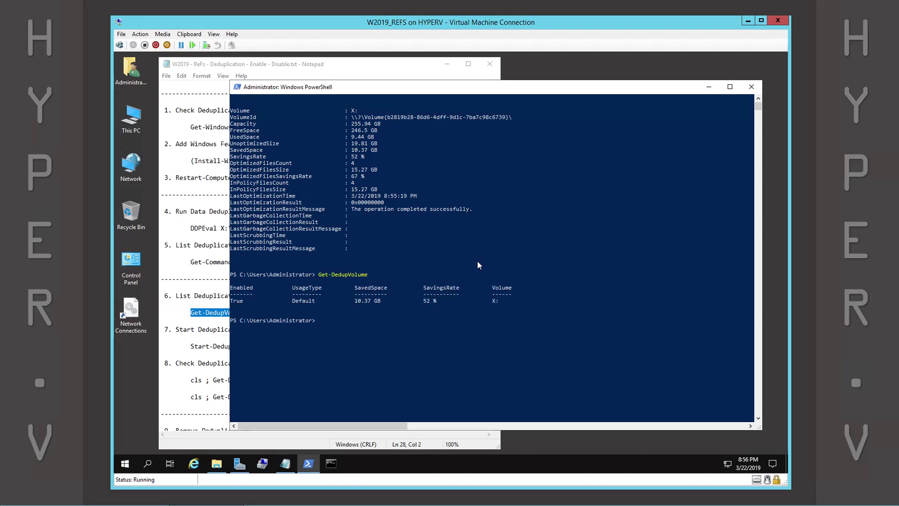
key("Return")
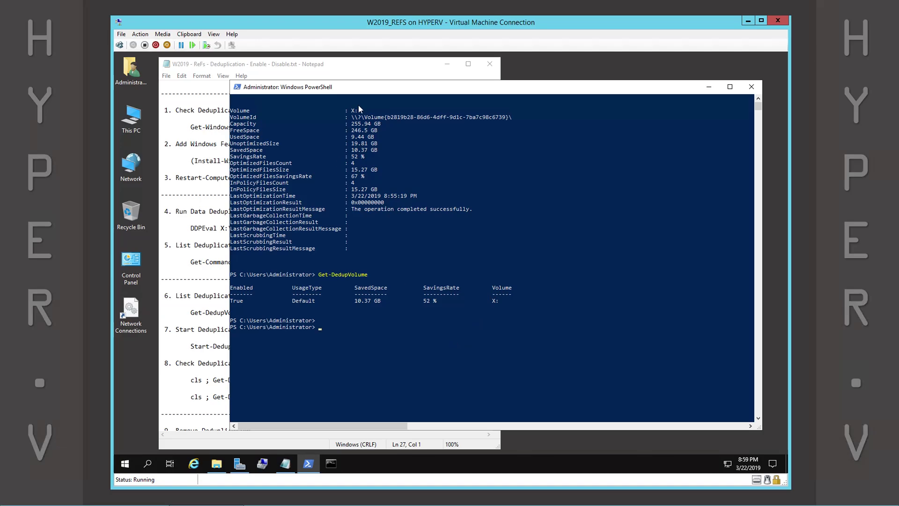
Copy the Remove Deduplication command Start-DedupJob -Full X: -Type UnOptimization from the Notepad notes.
left_click(364, 68)
scroll(406, 341, "down", 4)
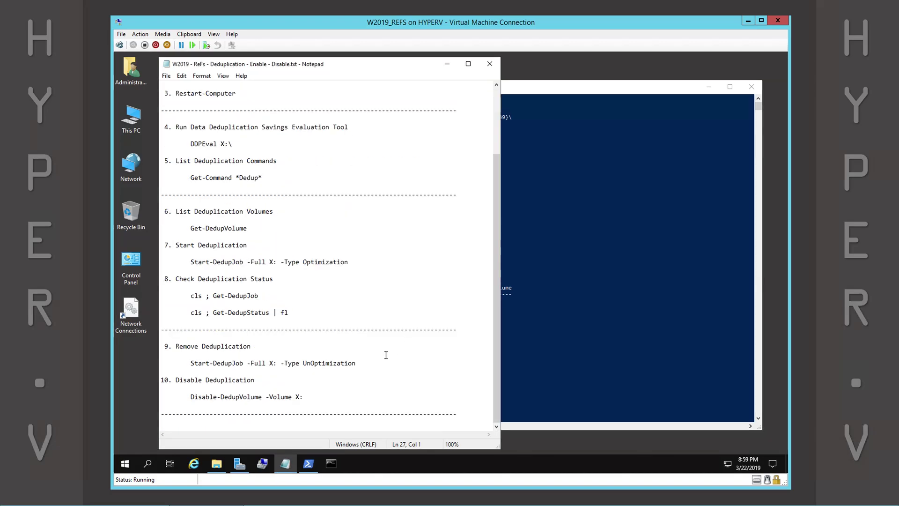
left_click(364, 364)
left_click_drag(364, 364, 192, 364)
key("ctrl+c")
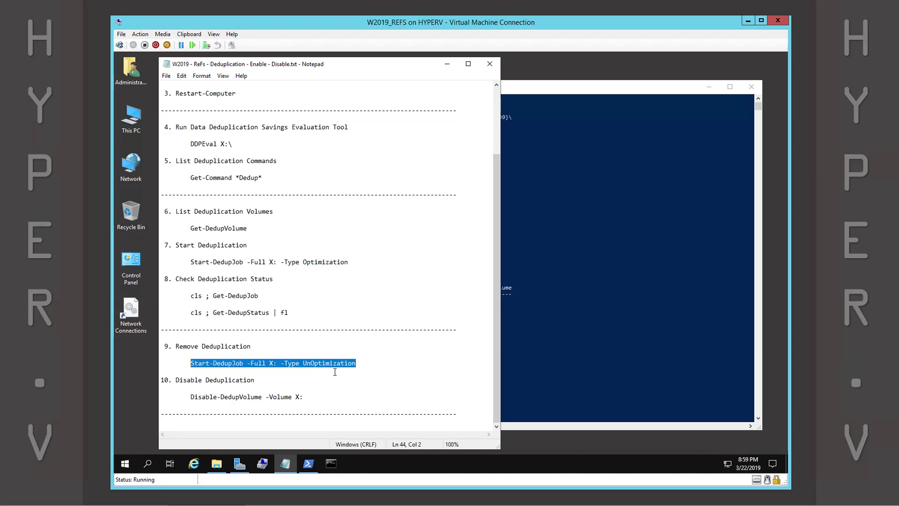
Clear the PowerShell console and run the copied Start-DedupJob UnOptimization command on volume X:.
left_click(579, 101)
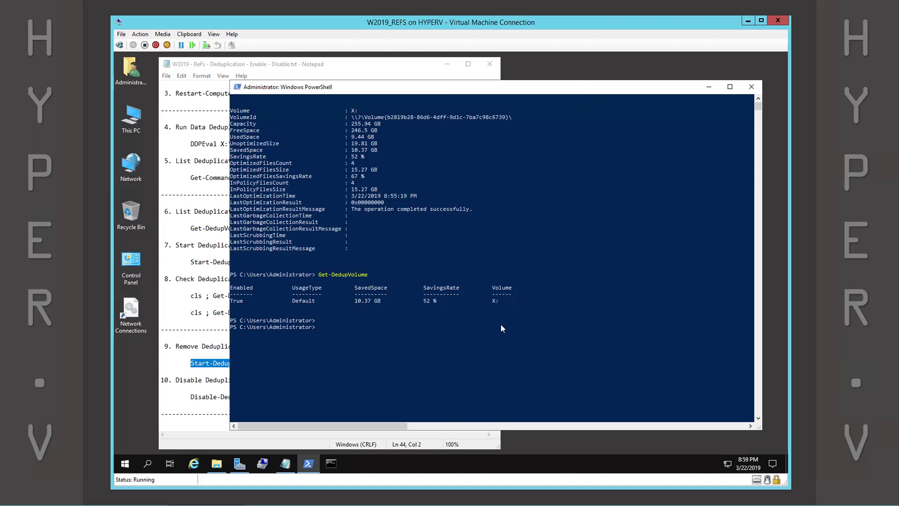
type("cls")
key("Return")
key("Return")
key("Return")
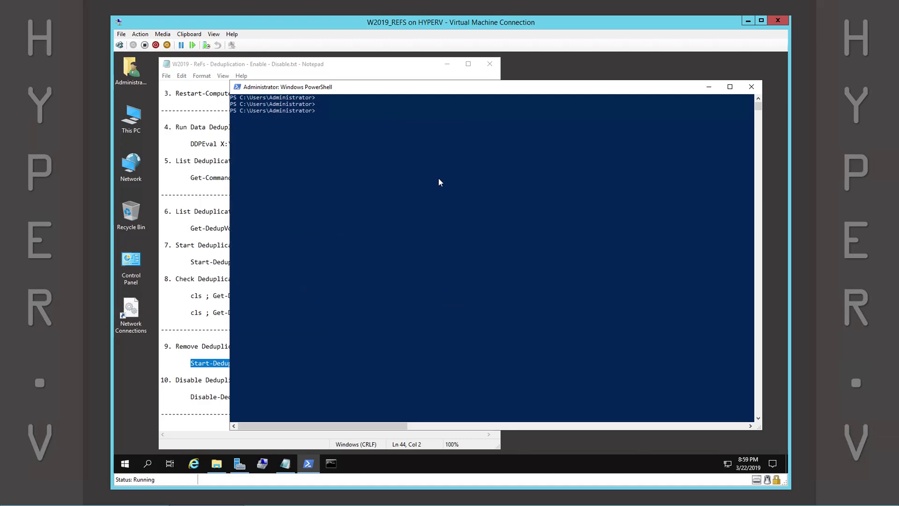
right_click(438, 182)
key("Return")
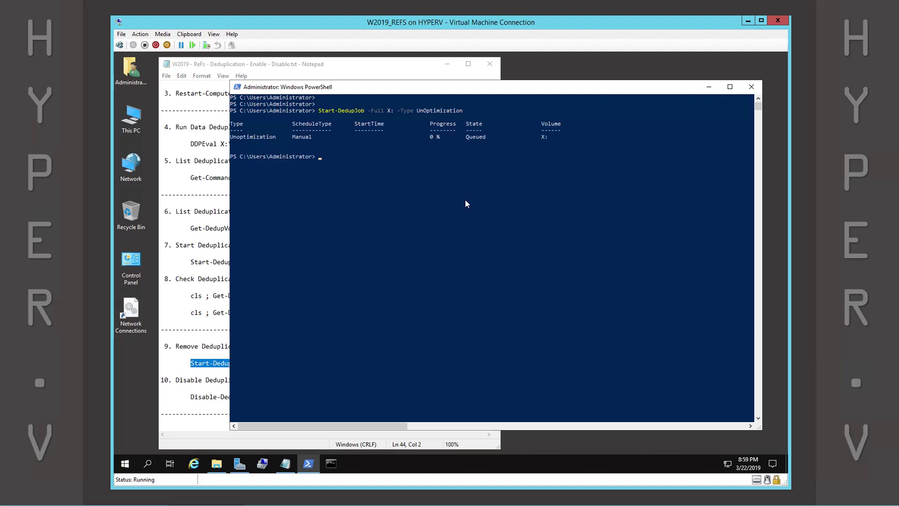
Copy cls ; Get-DedupStatus | fl from the Notepad notes and run it in PowerShell to check the unoptimization job.
left_click(390, 67)
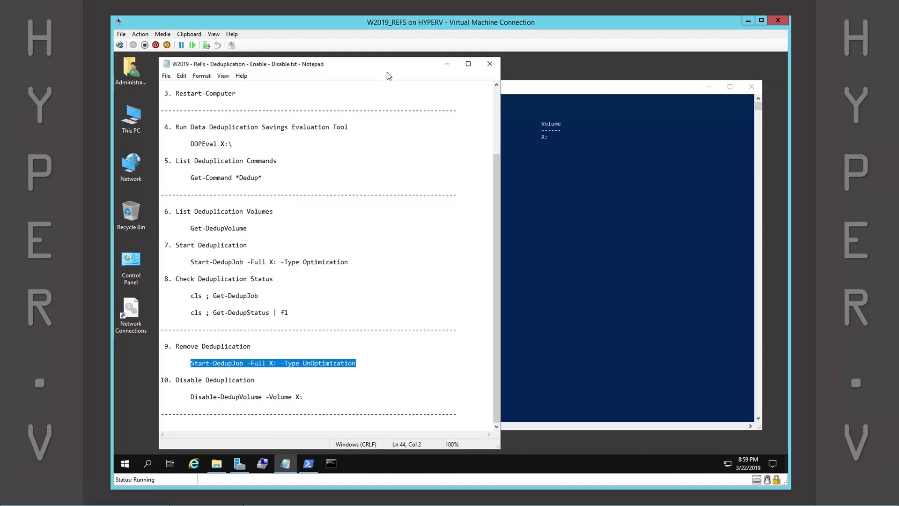
left_click_drag(289, 313, 192, 313)
key("ctrl+c")
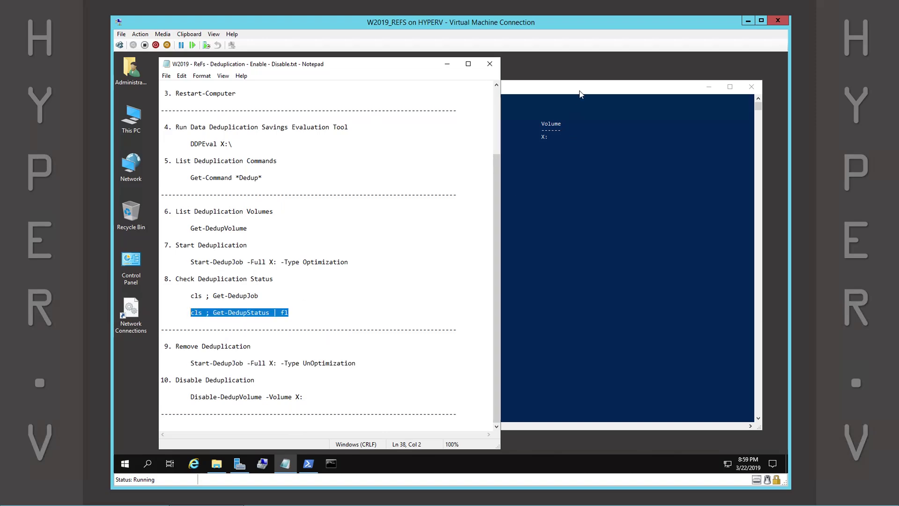
left_click(564, 245)
right_click(564, 241)
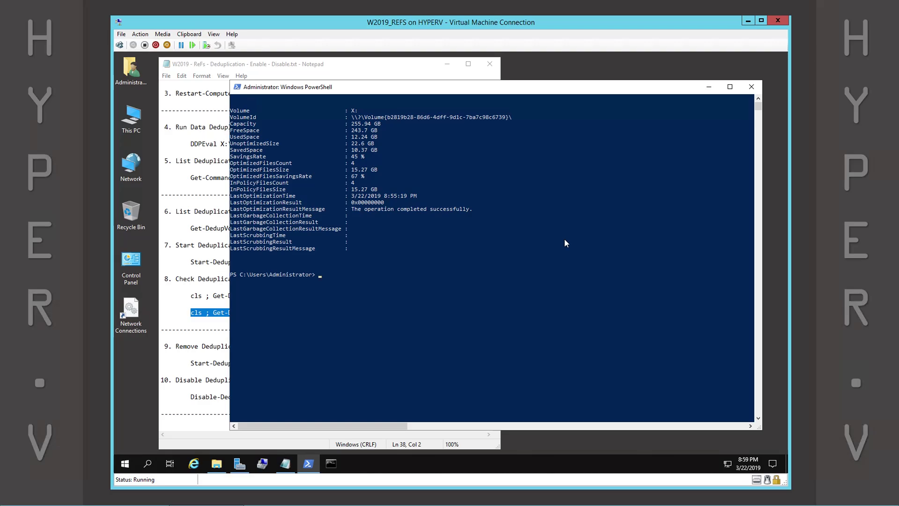
Rerun cls ; Get-DedupStatus | fl repeatedly in PowerShell to monitor the unoptimization of volume X:.
right_click(564, 237)
key("Return")
right_click(524, 251)
key("Return")
right_click(524, 254)
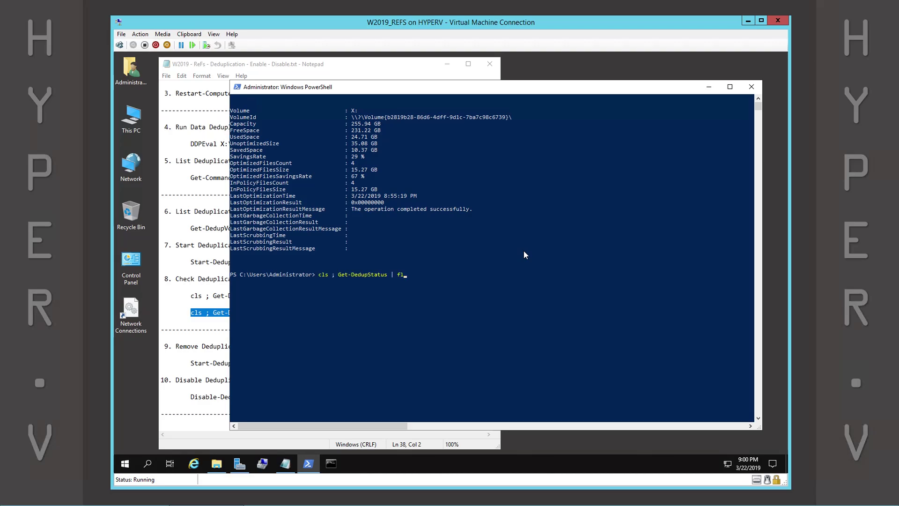
key("Return")
right_click(524, 251)
key("Return")
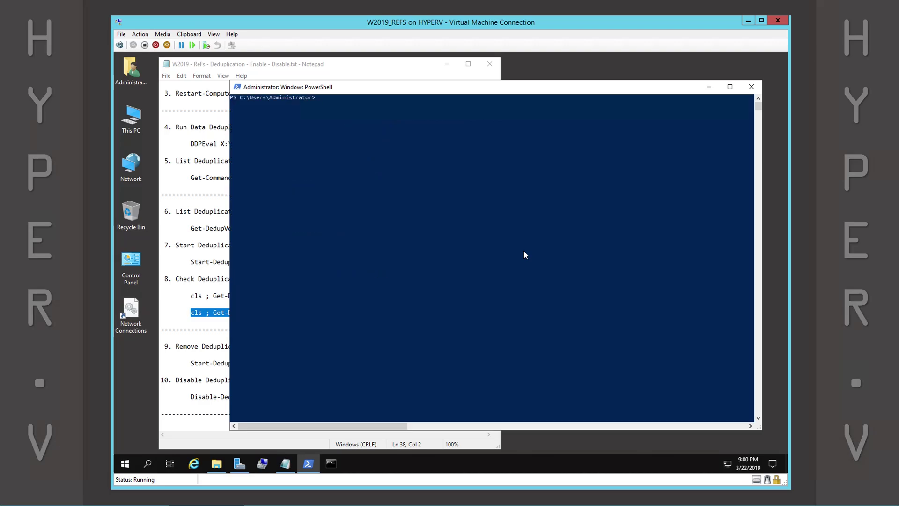
right_click(524, 251)
key("Return")
key("Return")
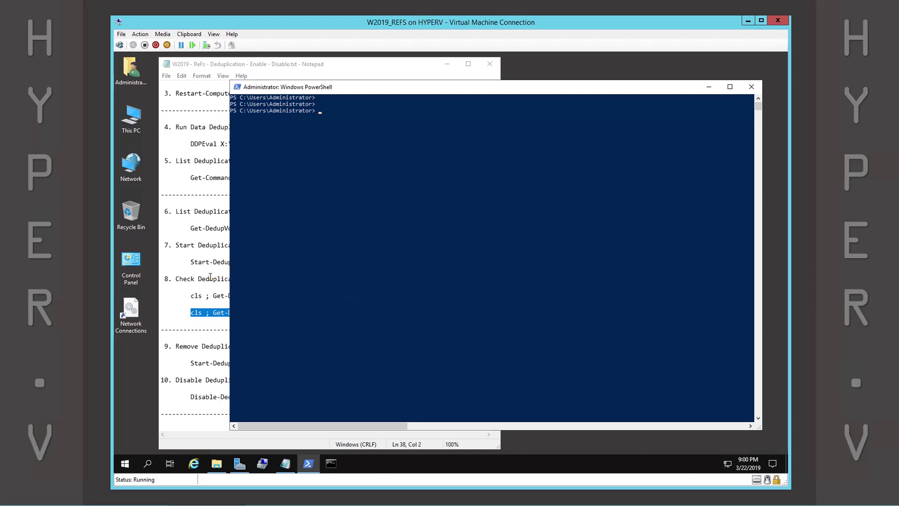
Copy Get-DedupVolume from the Notepad notes and run it in PowerShell to check whether X: is still listed as deduplicated.
left_click(212, 245)
left_click_drag(248, 228, 190, 230)
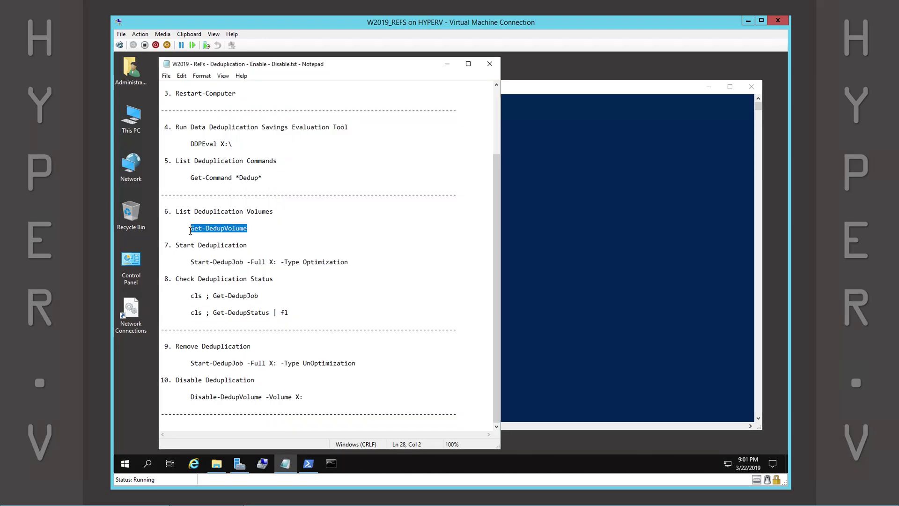
left_click(547, 233)
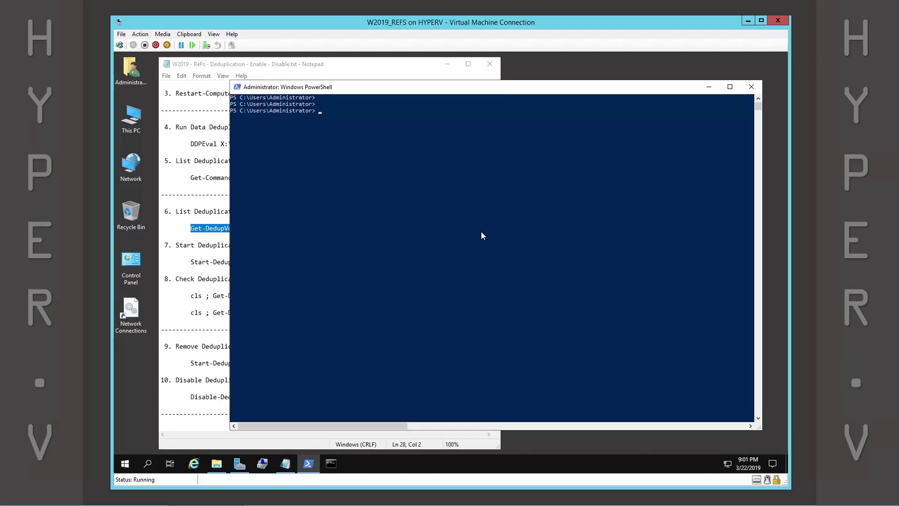
right_click(466, 229)
key("Return")
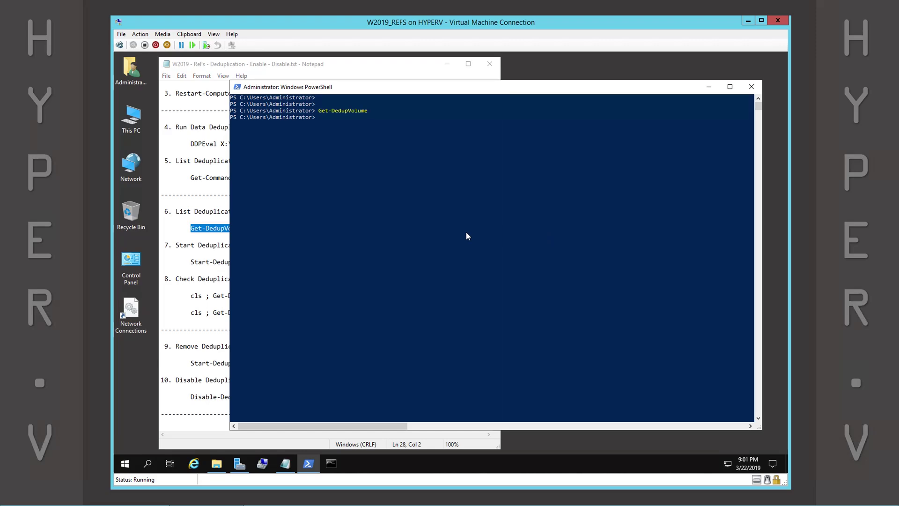
key("Return")
key("Return")
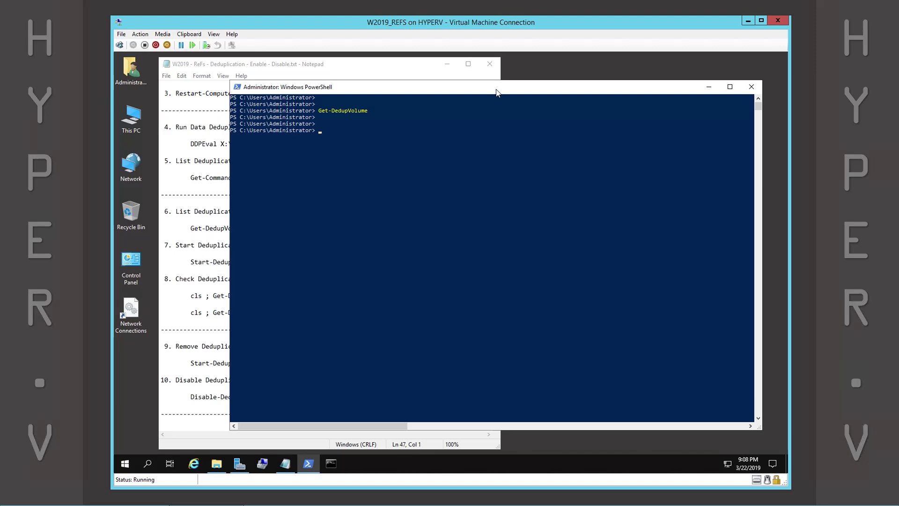
Minimize PowerShell and Notepad, inspect the Data Deduplication settings of volume X: in Server Manager, cancel the dialog, and minimize Server Manager.
left_click(709, 86)
left_click(446, 64)
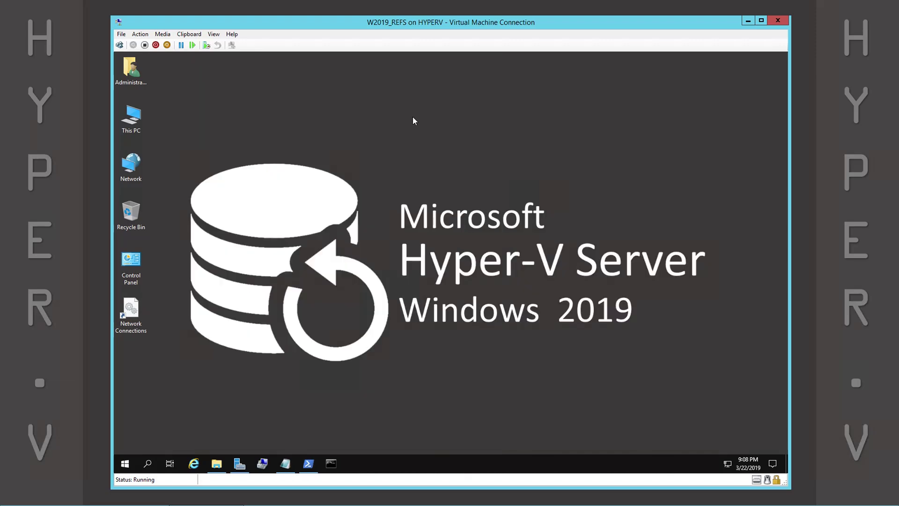
left_click(239, 463)
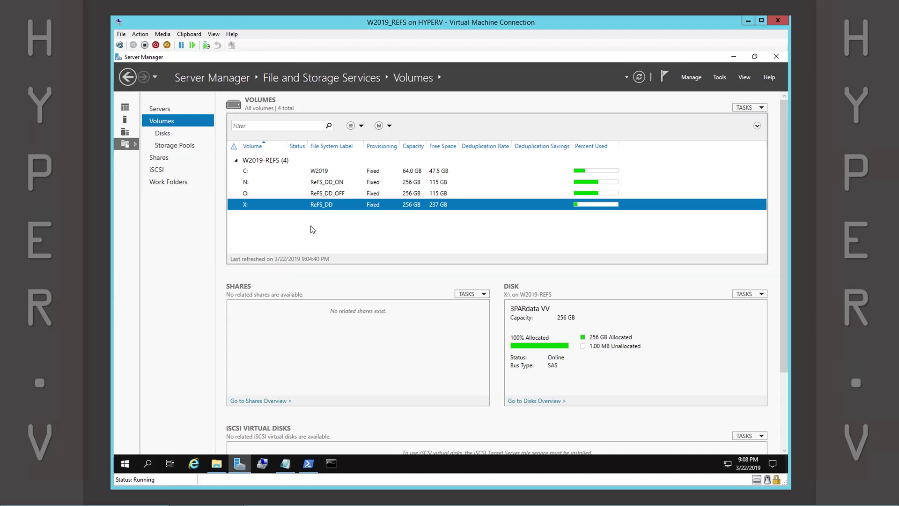
right_click(324, 206)
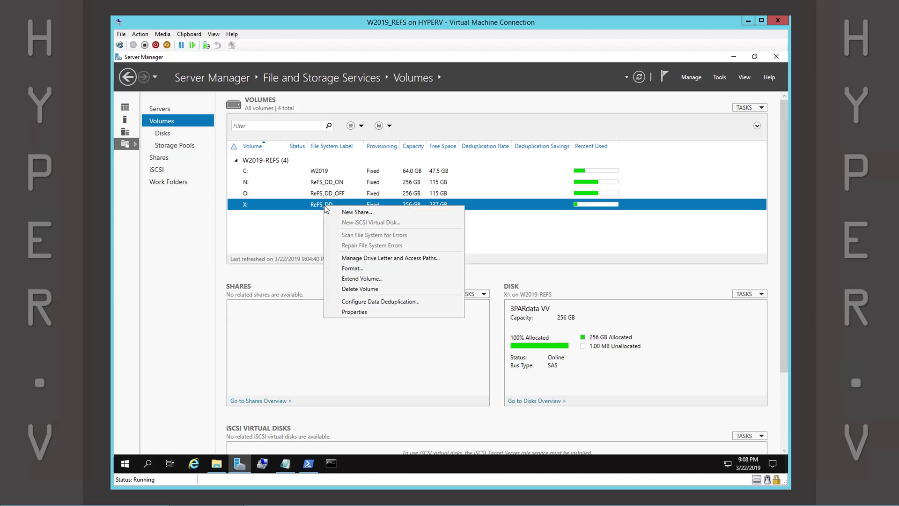
left_click(397, 301)
left_click_drag(318, 72, 491, 158)
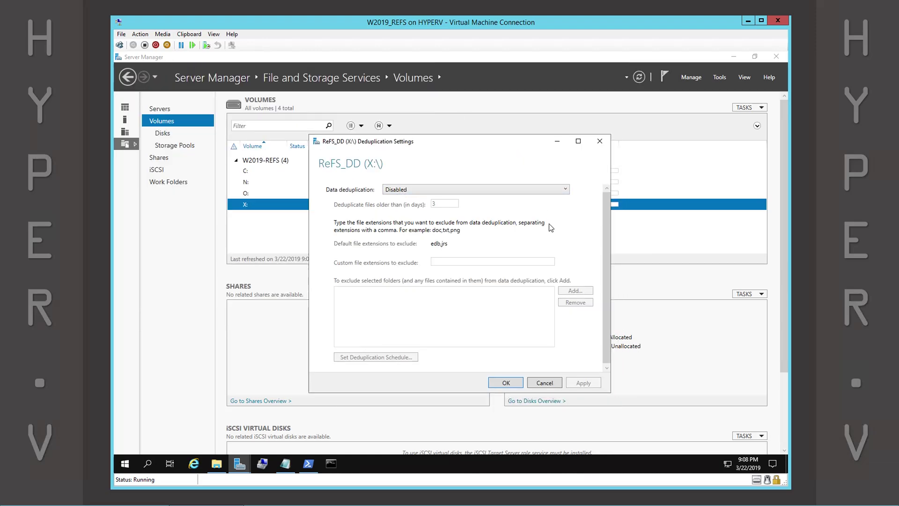
left_click(544, 382)
left_click(734, 56)
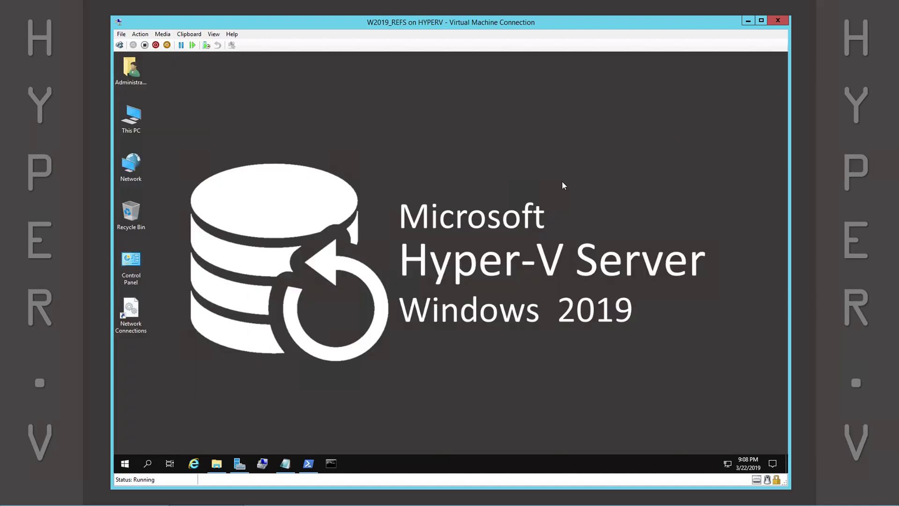